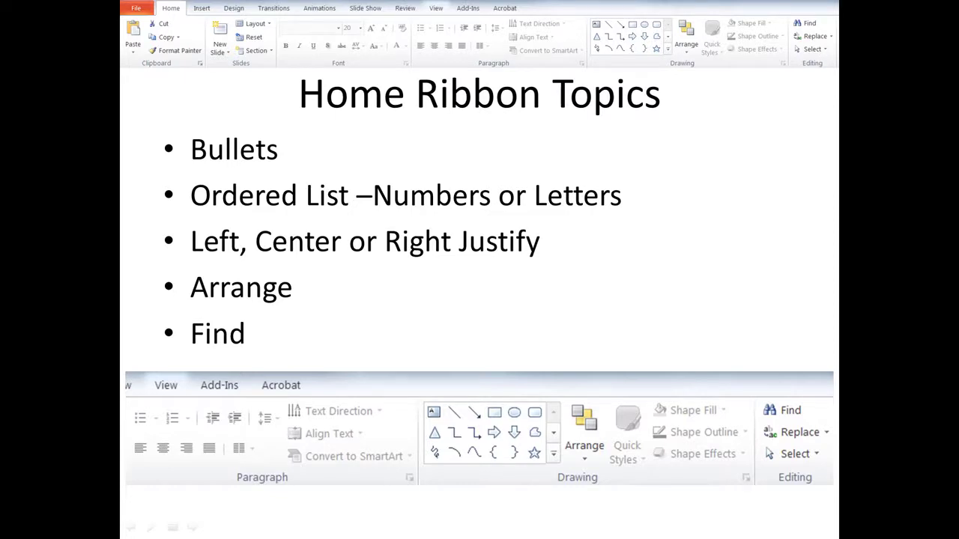
Advance the slide show from the topics overview to the Bullets slide.
{"action": "left_click", "coordinate": [749, 268]}
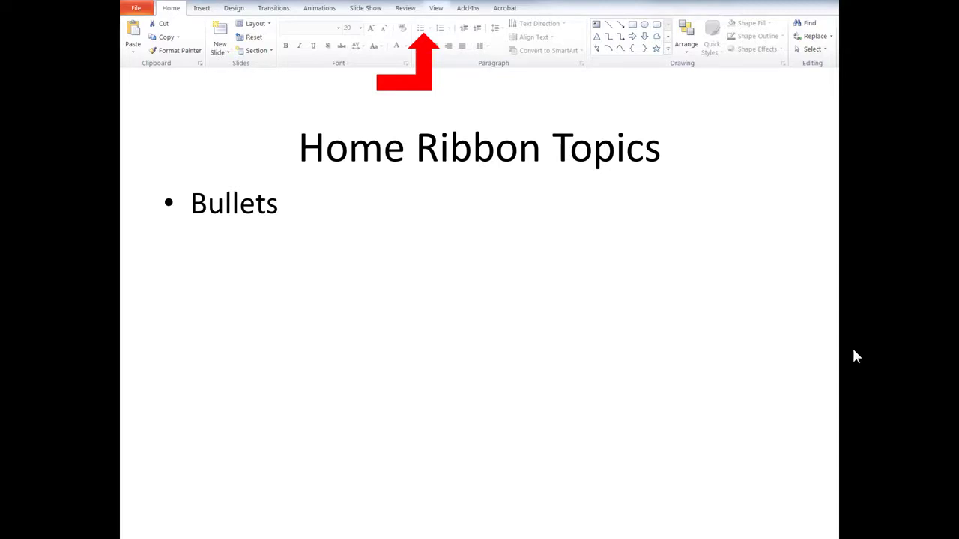
Exit the slide show and select the word 'Bullets' on slide 15.
{"action": "key", "text": "Escape"}
{"action": "left_click", "coordinate": [415, 246]}
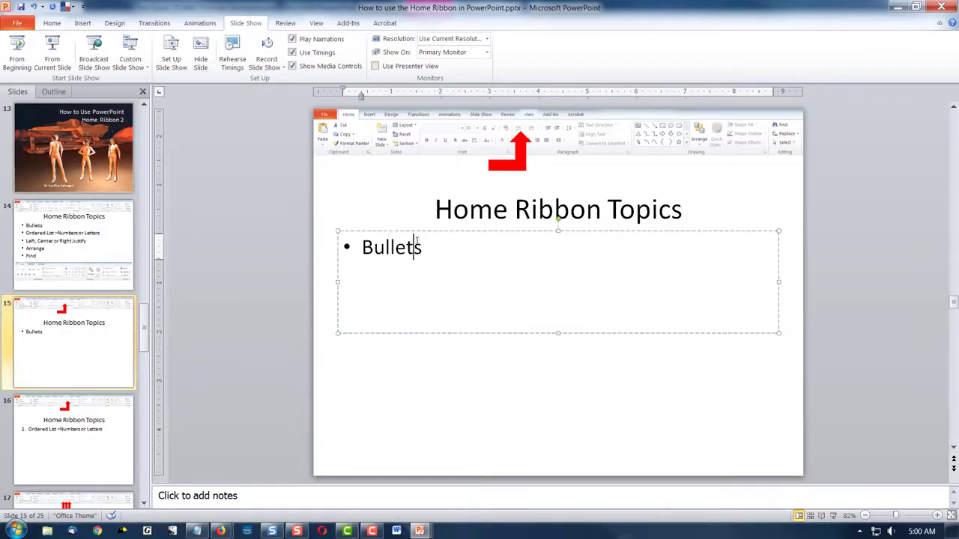
{"action": "left_click_drag", "start_coordinate": [424, 247], "coordinate": [356, 245]}
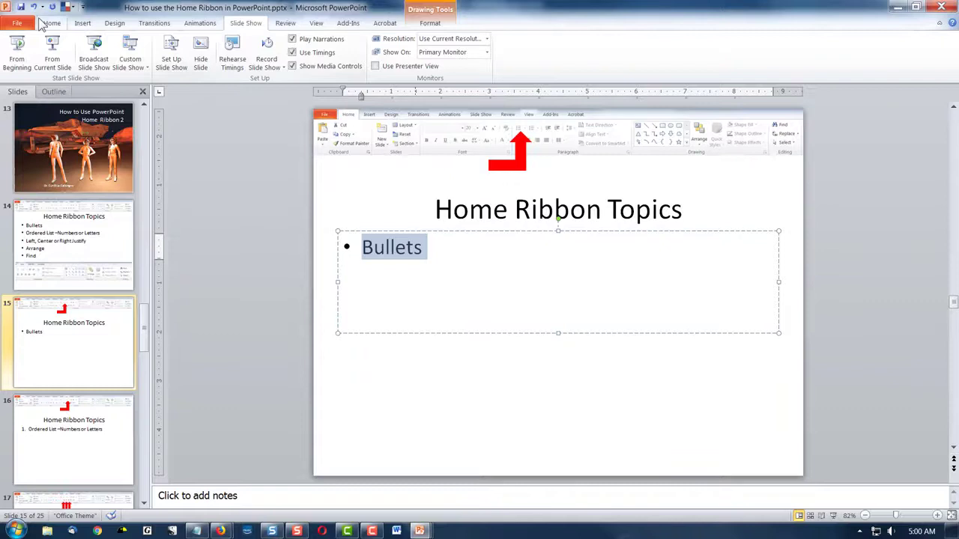
Toggle the bullet off and on, apply the filled round bullet, and rerun the show from slide 15.
{"action": "left_click", "coordinate": [49, 23]}
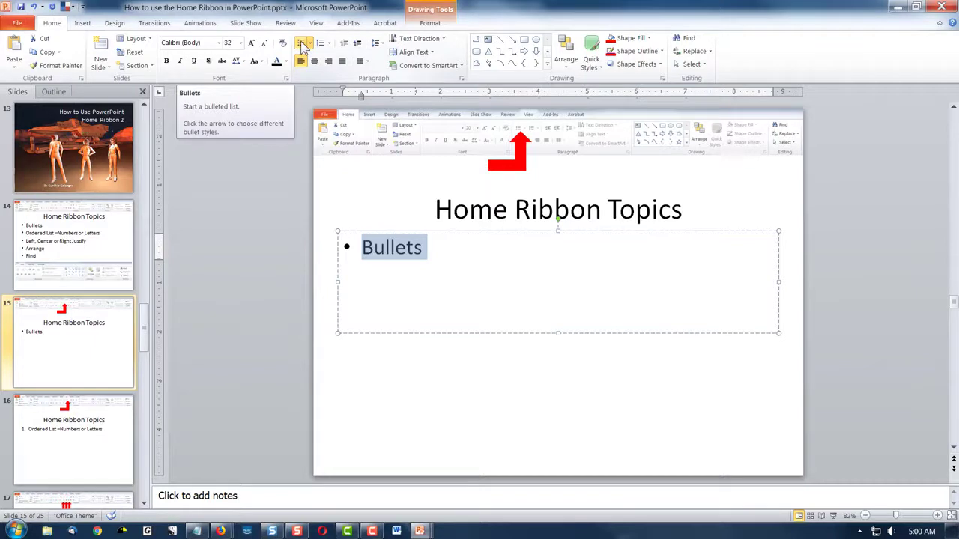
{"action": "left_click", "coordinate": [303, 47]}
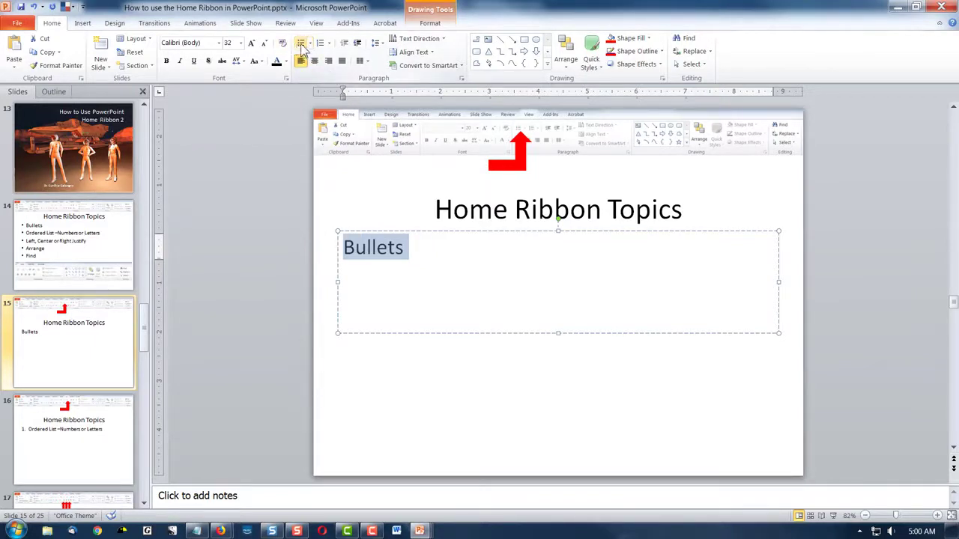
{"action": "left_click", "coordinate": [303, 46]}
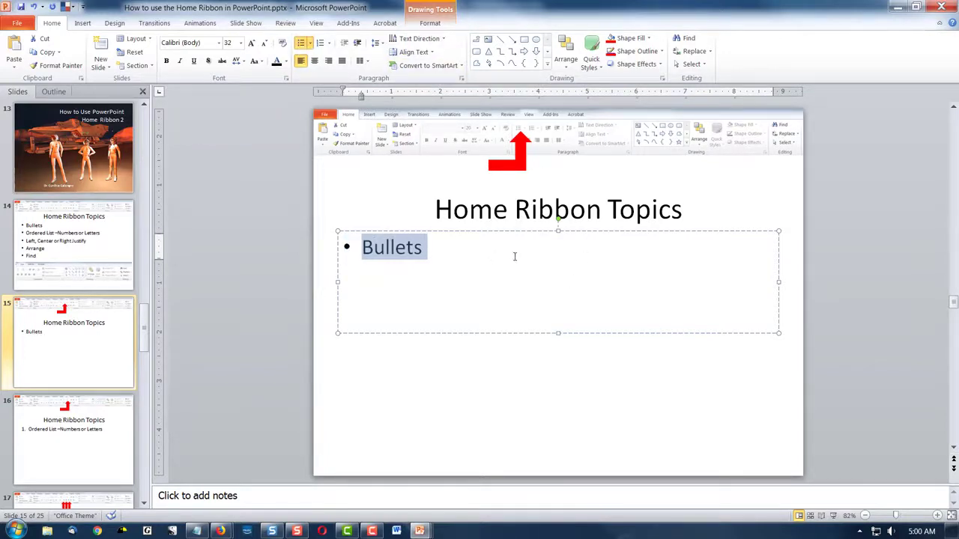
{"action": "left_click", "coordinate": [312, 44]}
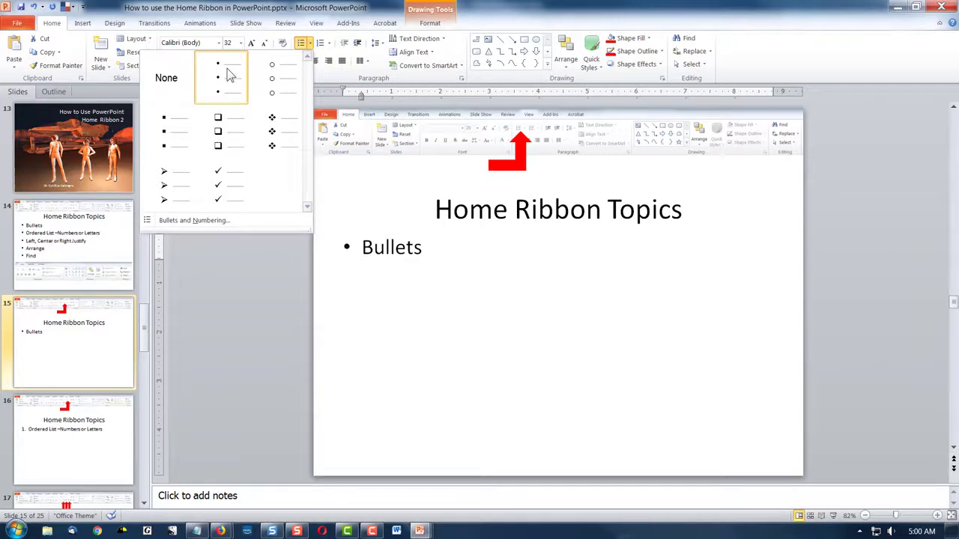
{"action": "left_click", "coordinate": [230, 74]}
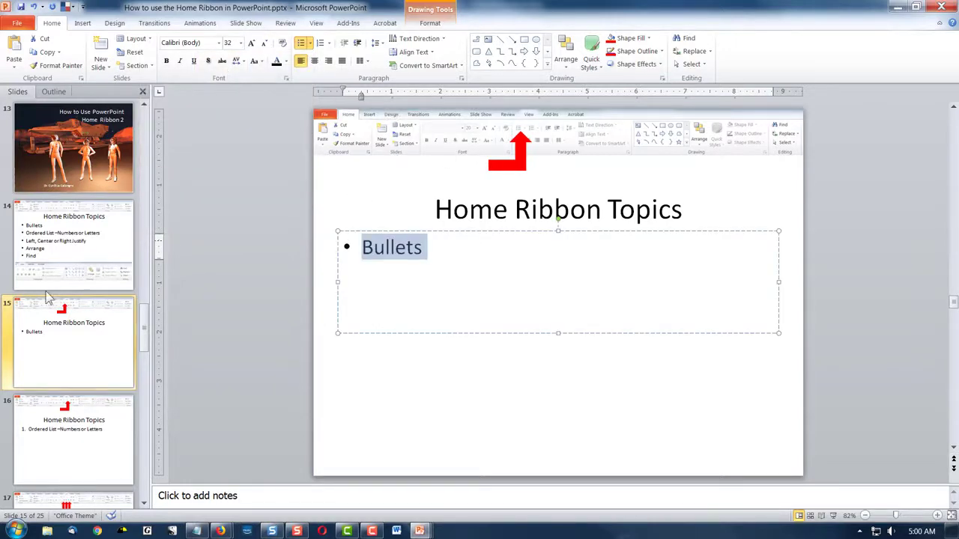
{"action": "left_click", "coordinate": [253, 23]}
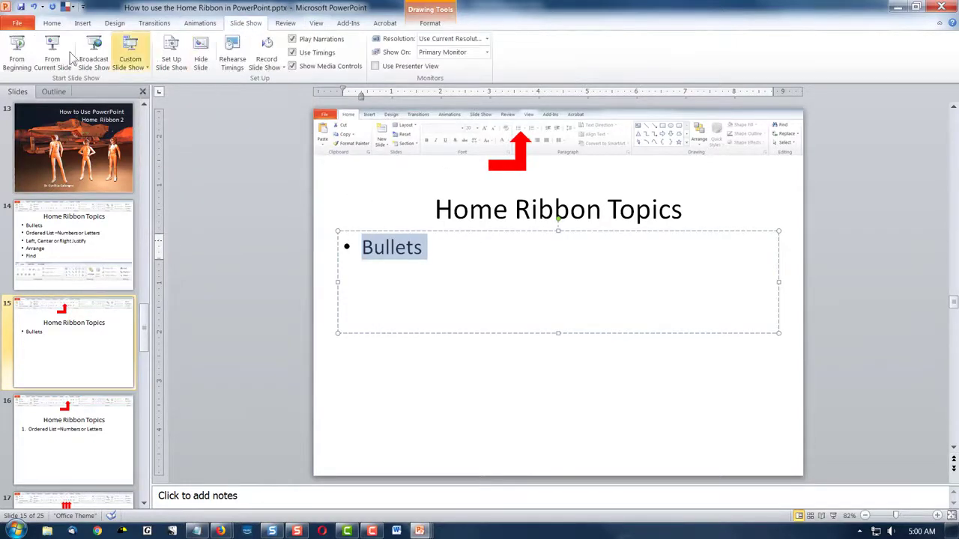
{"action": "left_click", "coordinate": [54, 54]}
Advance the show to slide 16, then exit and select the Ordered List item.
{"action": "left_click", "coordinate": [417, 411]}
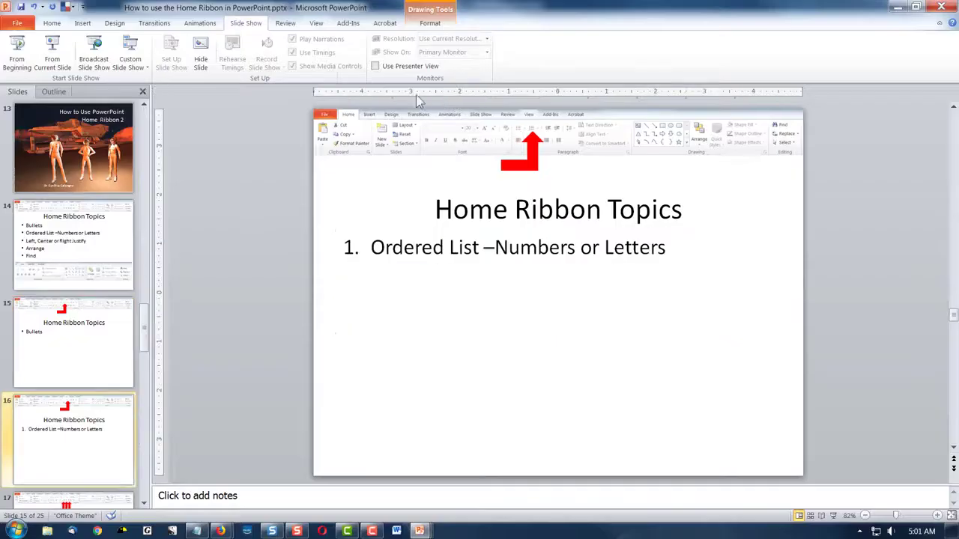
{"action": "key", "text": "Escape"}
{"action": "left_click", "coordinate": [49, 24]}
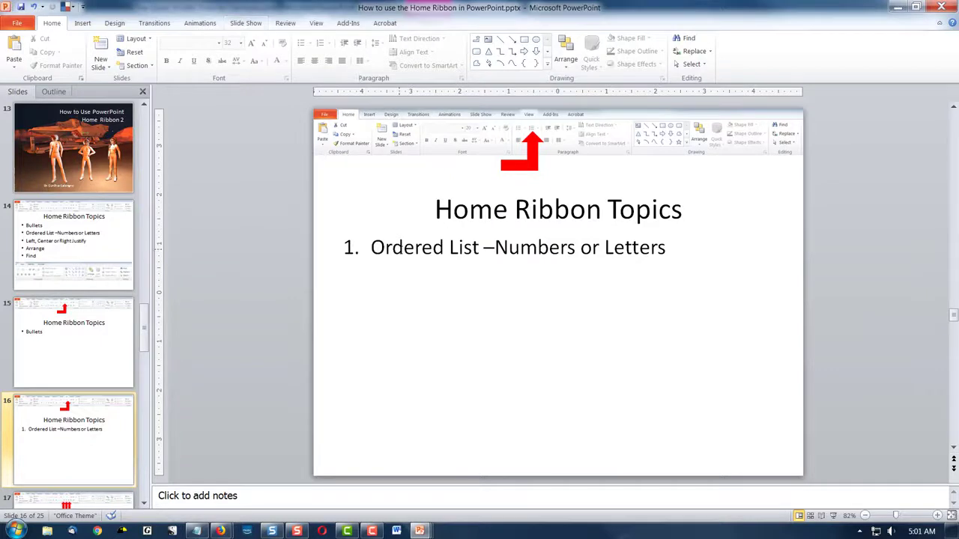
{"action": "left_click", "coordinate": [403, 247]}
{"action": "left_click_drag", "start_coordinate": [732, 249], "coordinate": [339, 238]}
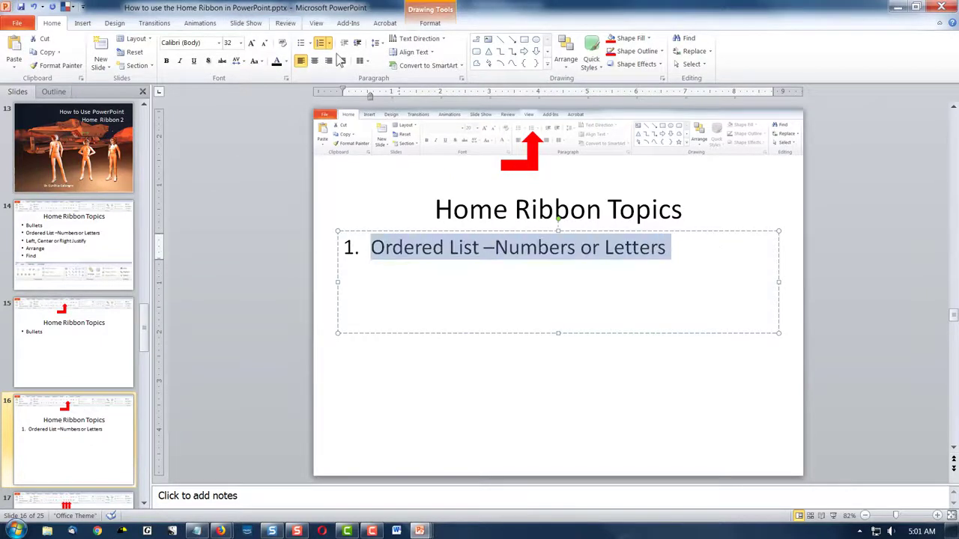
{"action": "left_click", "coordinate": [391, 247]}
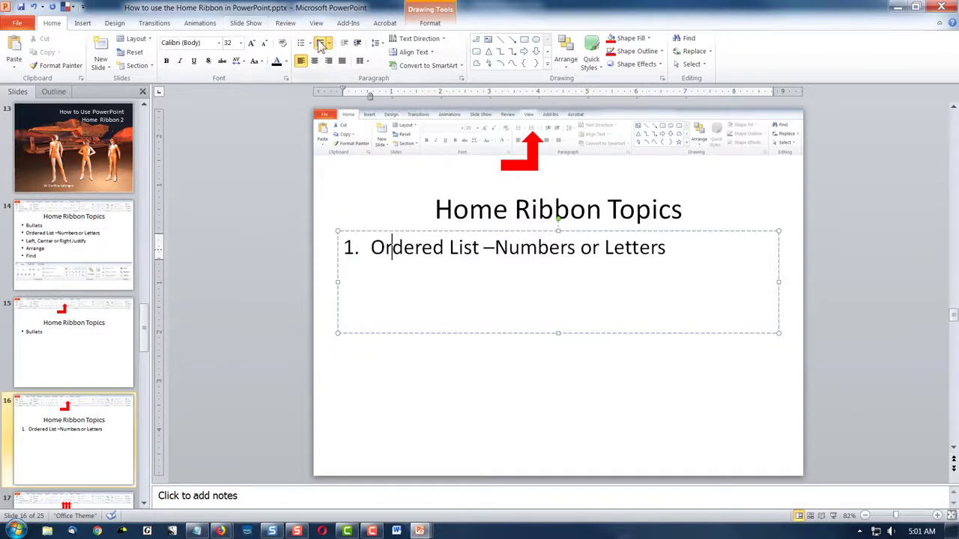
Toggle numbering off and on, then reapply the 1. 2. 3. numbering style.
{"action": "left_click", "coordinate": [321, 45]}
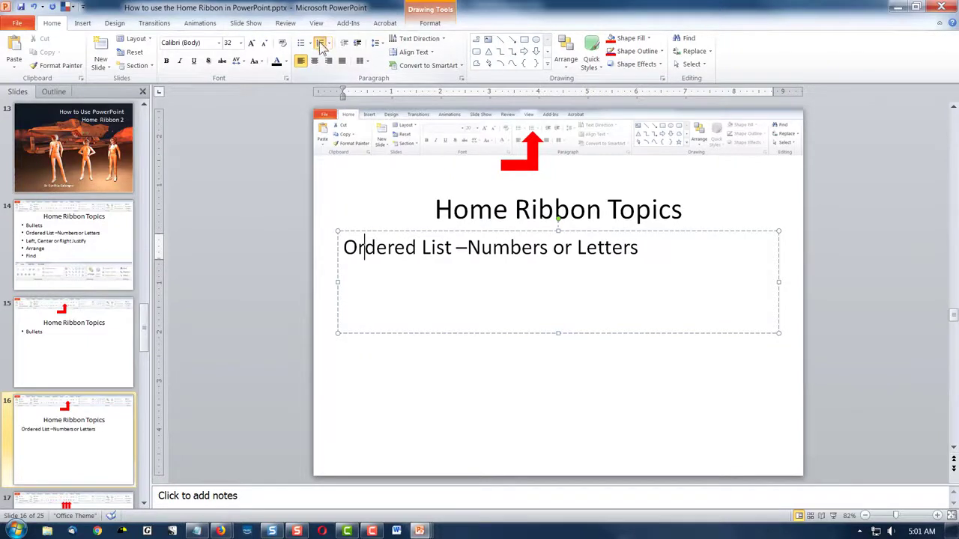
{"action": "left_click", "coordinate": [321, 44]}
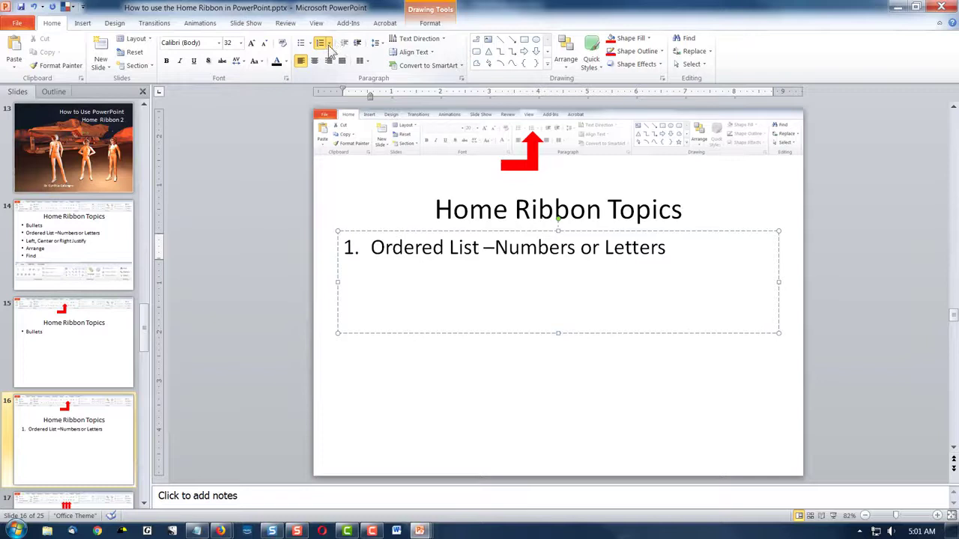
{"action": "left_click", "coordinate": [329, 45]}
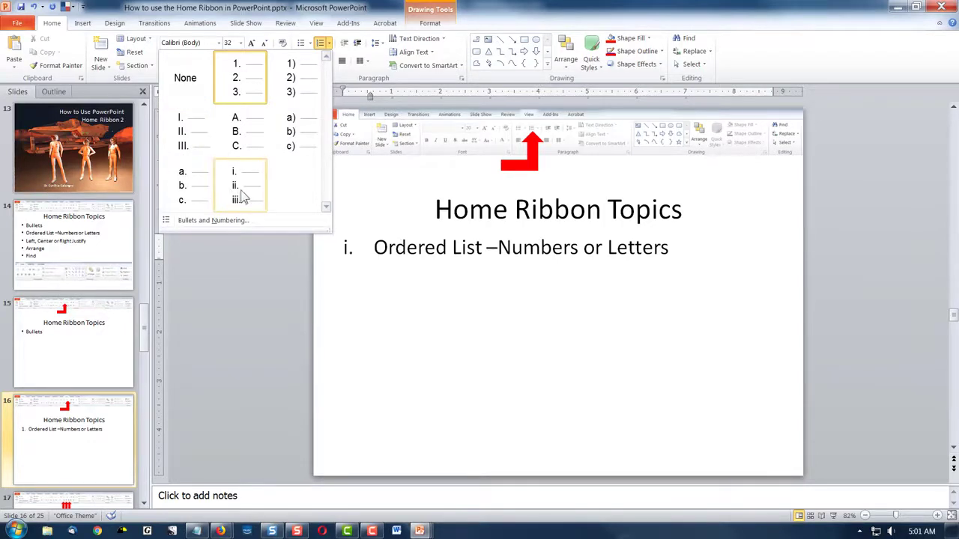
{"action": "left_click", "coordinate": [248, 72]}
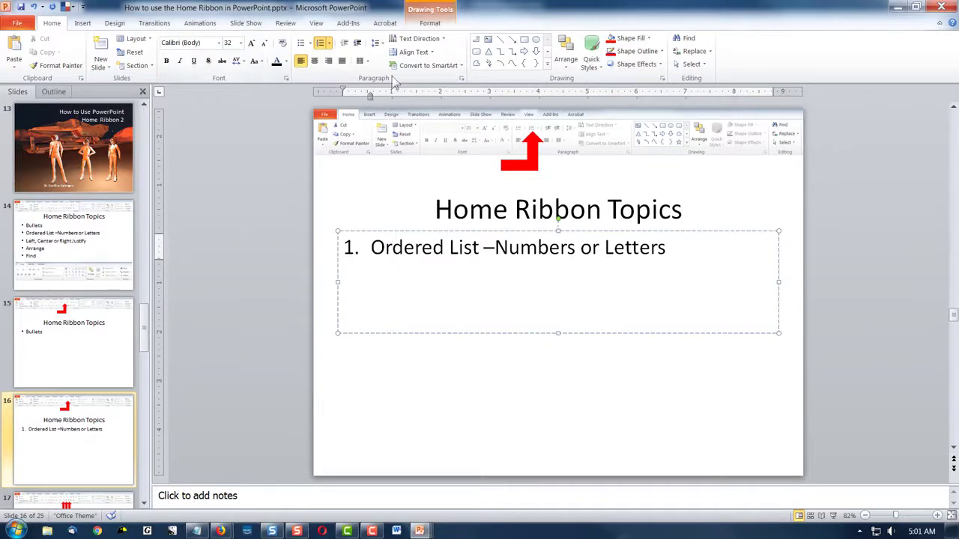
{"action": "left_click", "coordinate": [246, 22]}
Run the show on to the Left, Center, Right slide, then exit to editing.
{"action": "left_click", "coordinate": [51, 49]}
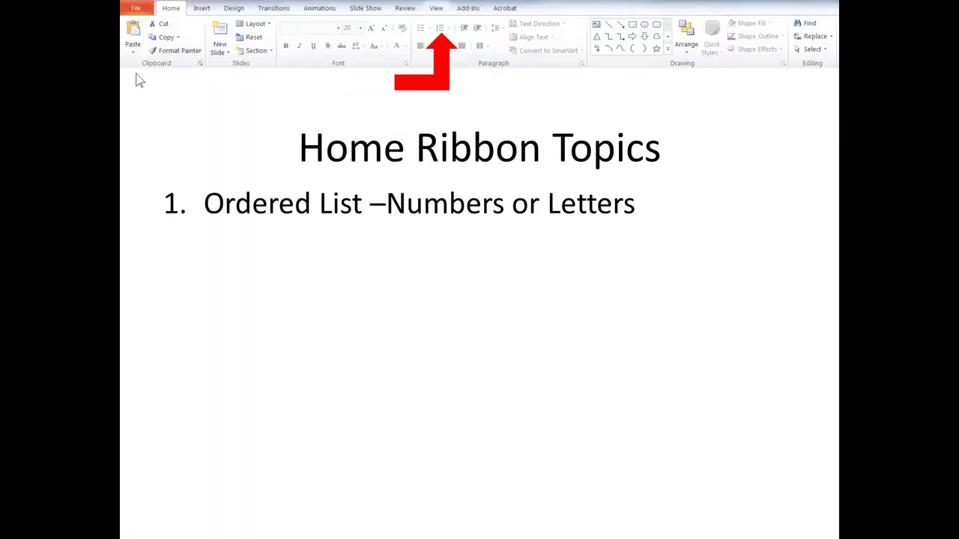
{"action": "left_click", "coordinate": [760, 438]}
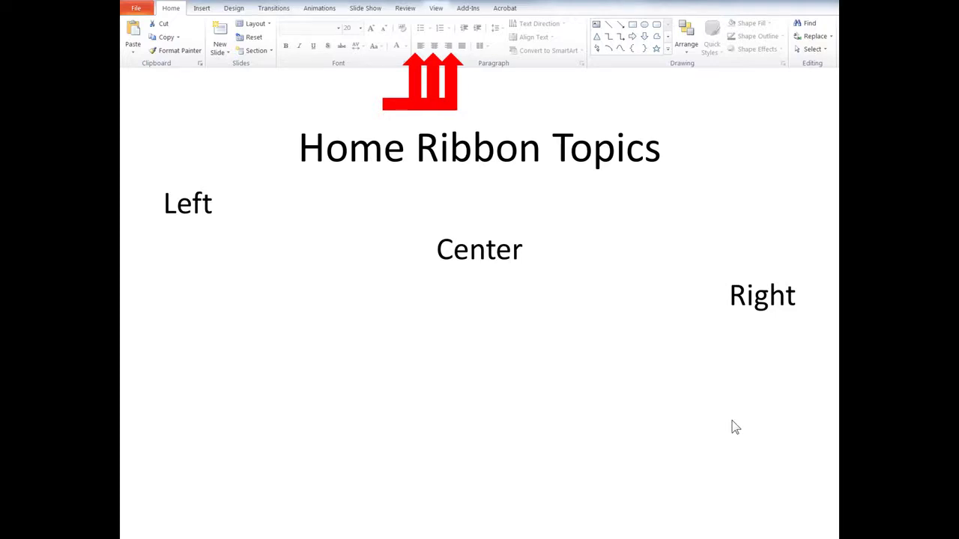
{"action": "key", "text": "Escape"}
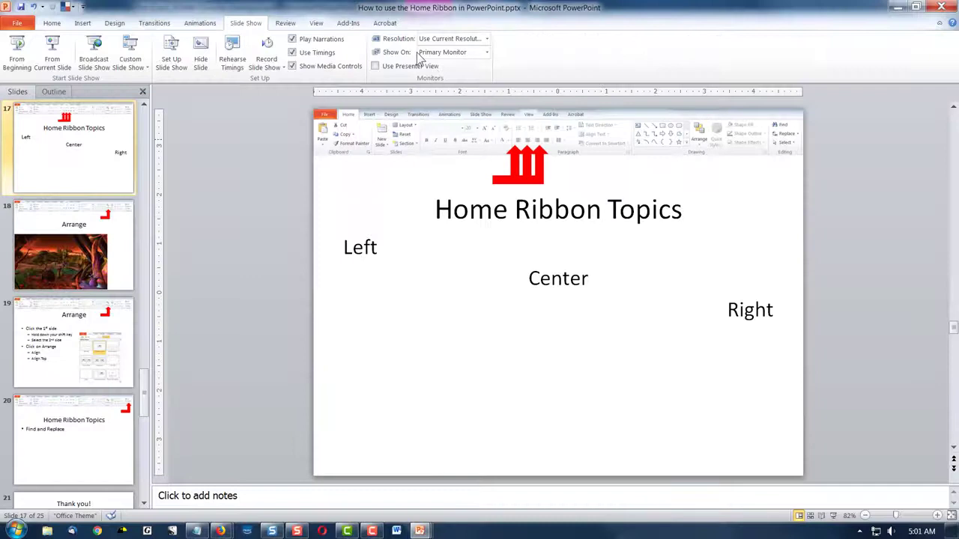
Try center, right and left alignment on the Left line, ending left-aligned.
{"action": "left_click", "coordinate": [367, 246]}
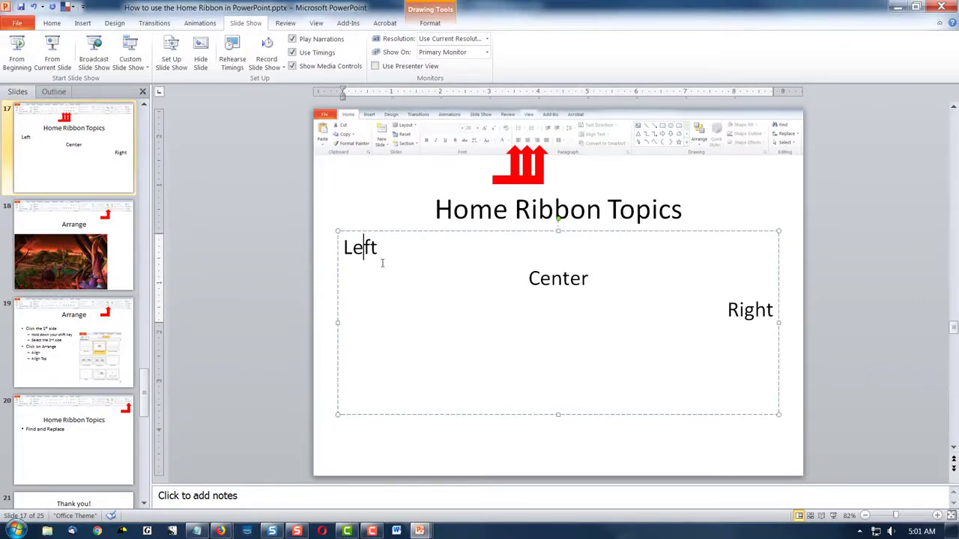
{"action": "left_click", "coordinate": [48, 24]}
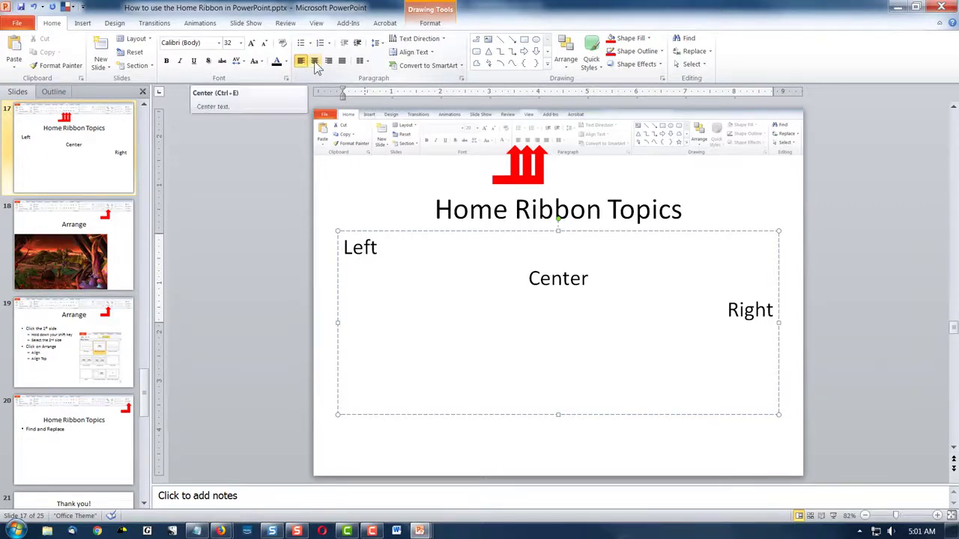
{"action": "left_click", "coordinate": [315, 64]}
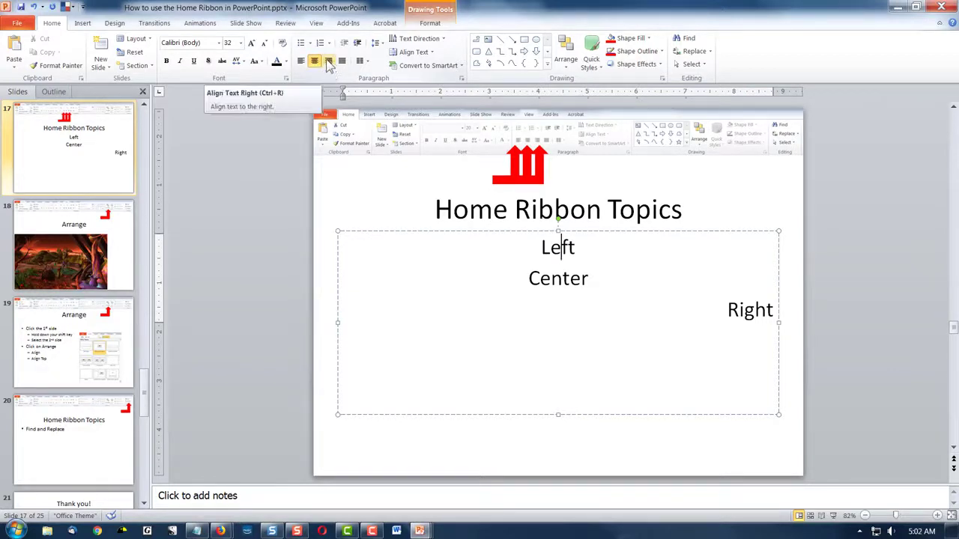
{"action": "left_click", "coordinate": [329, 62]}
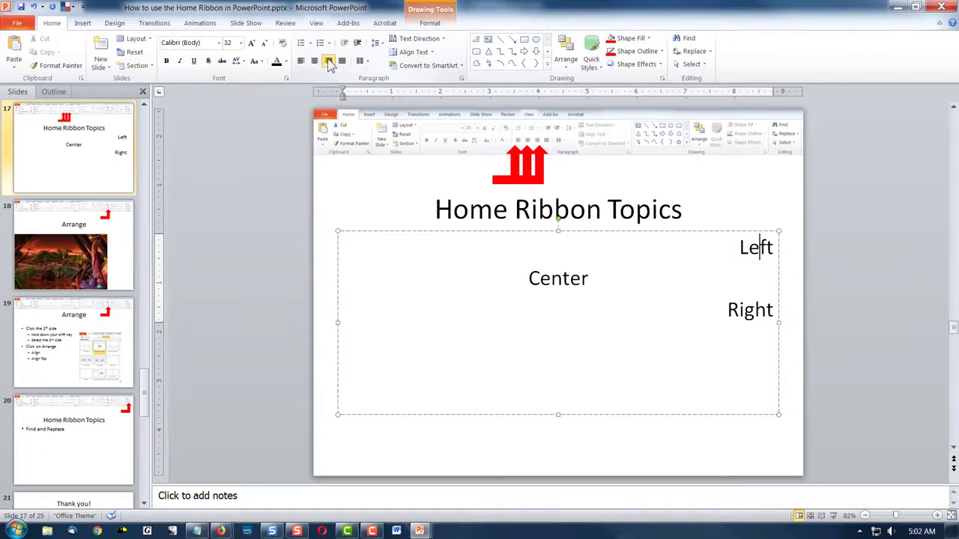
{"action": "left_click", "coordinate": [314, 61]}
{"action": "left_click", "coordinate": [301, 62]}
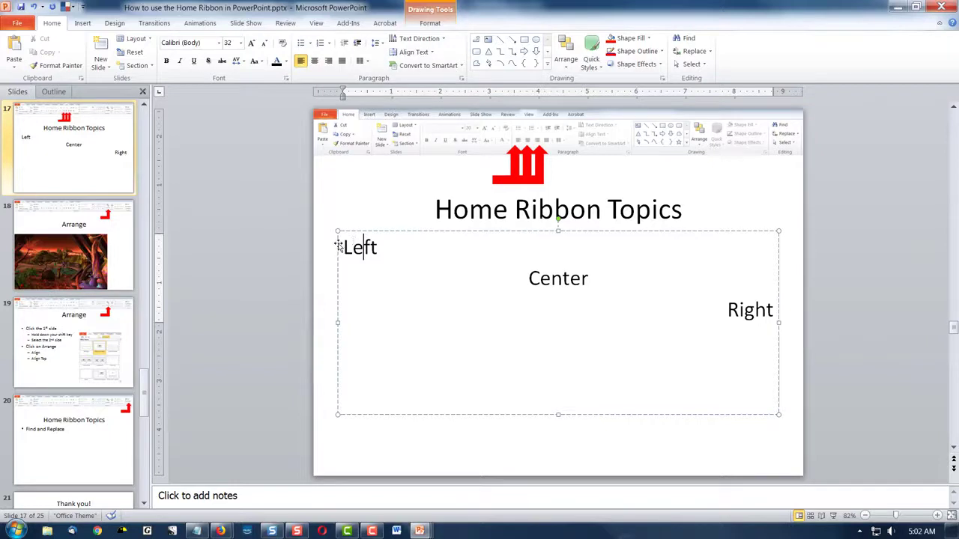
Select all three lines, cycle through left, center and right, and leave them centered.
{"action": "left_click_drag", "start_coordinate": [343, 247], "coordinate": [813, 351]}
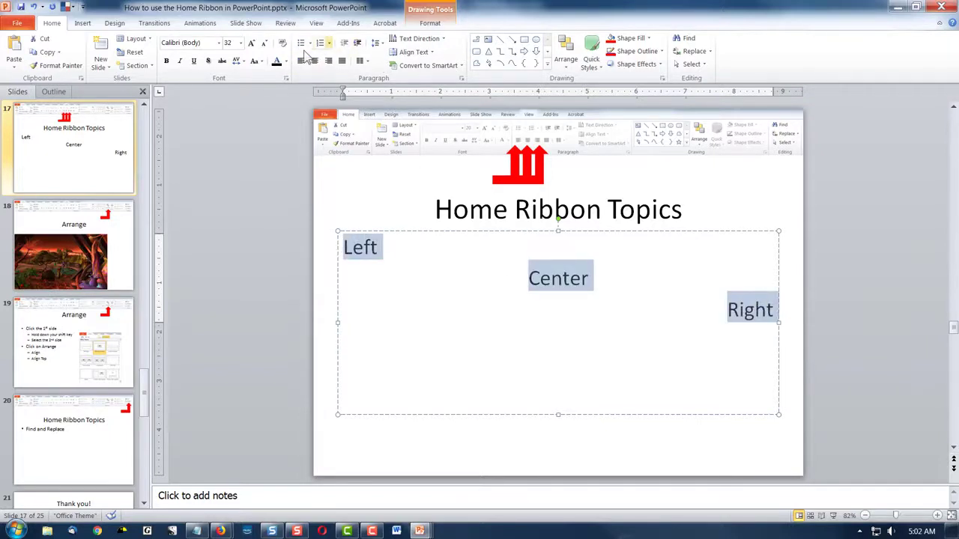
{"action": "left_click", "coordinate": [300, 62]}
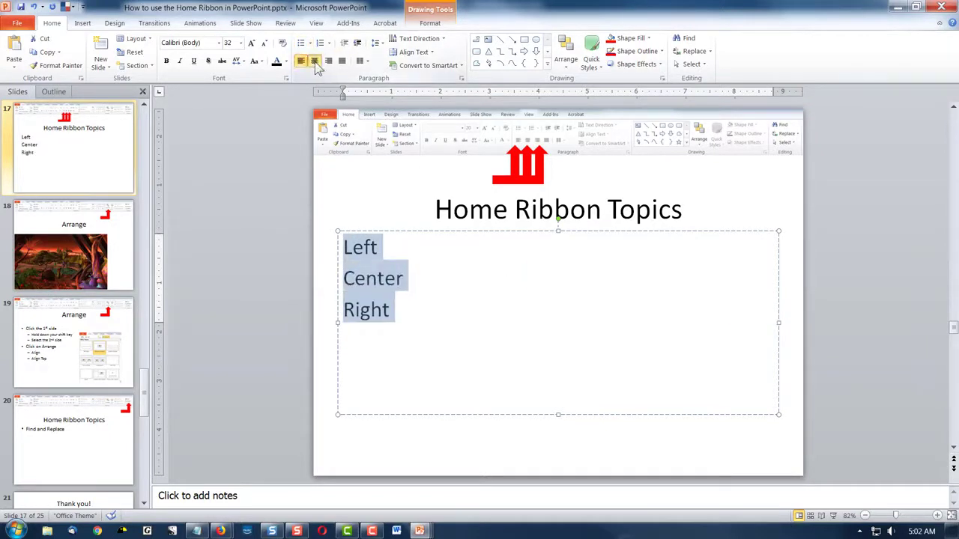
{"action": "left_click", "coordinate": [315, 63]}
{"action": "left_click", "coordinate": [329, 62]}
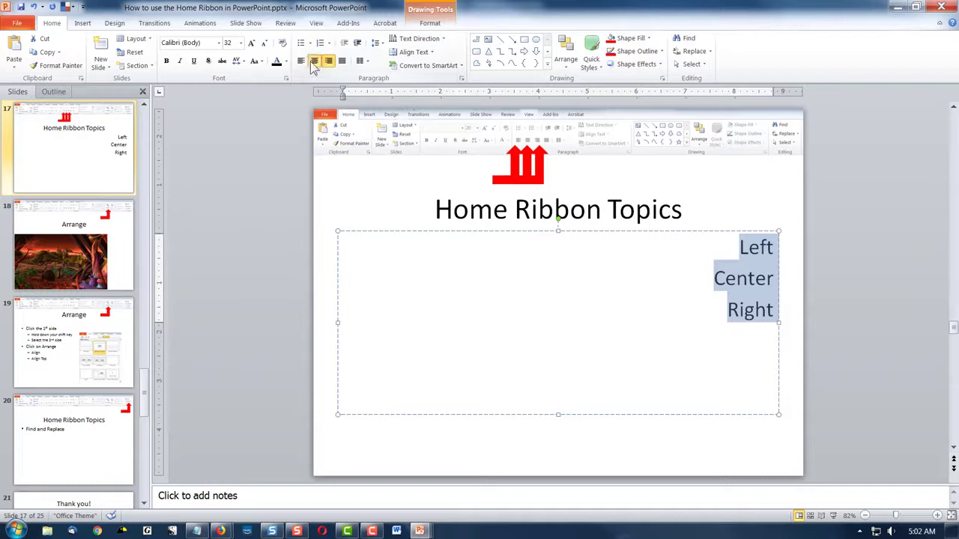
{"action": "left_click", "coordinate": [314, 64]}
{"action": "left_click", "coordinate": [300, 62]}
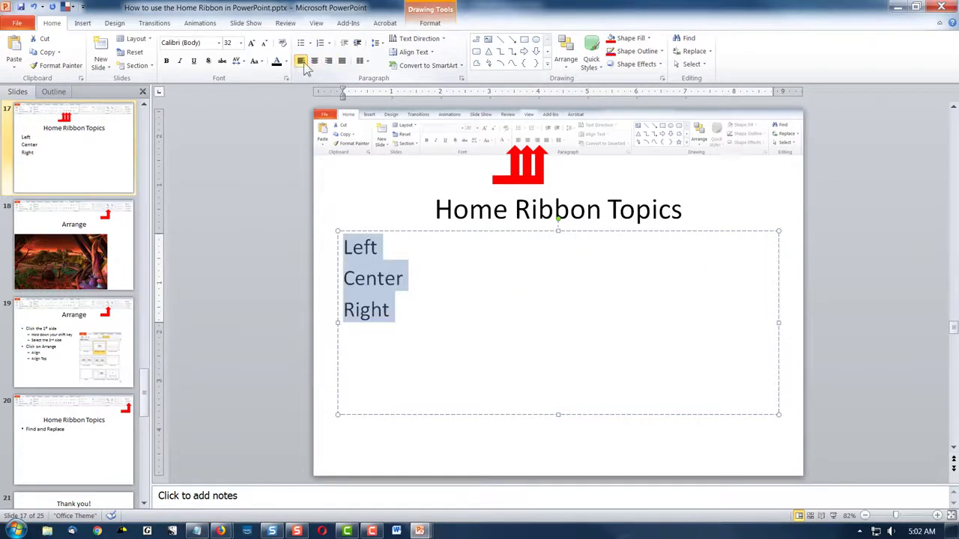
{"action": "left_click", "coordinate": [314, 61]}
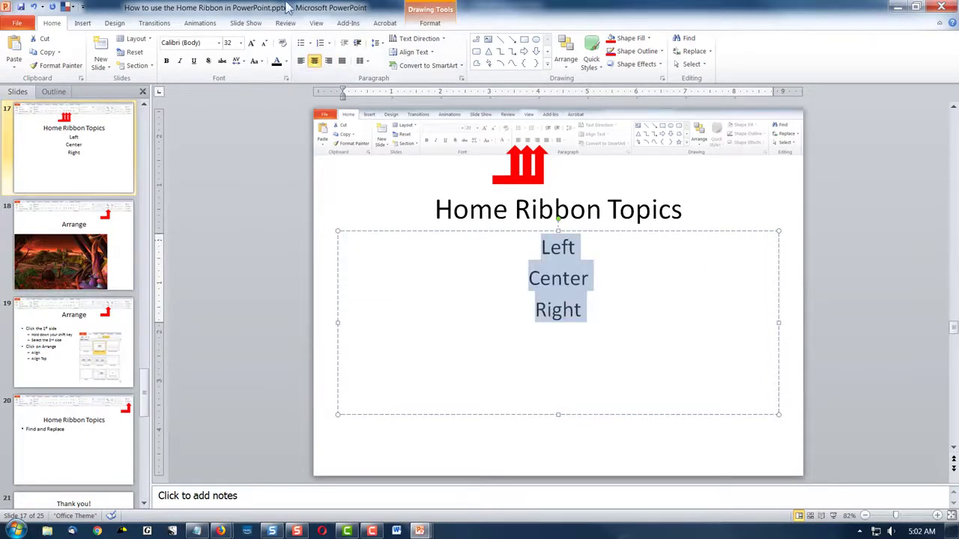
{"action": "left_click", "coordinate": [246, 24]}
Play the show from slide 17 to the Arrange slide 18, then end it.
{"action": "left_click", "coordinate": [51, 52]}
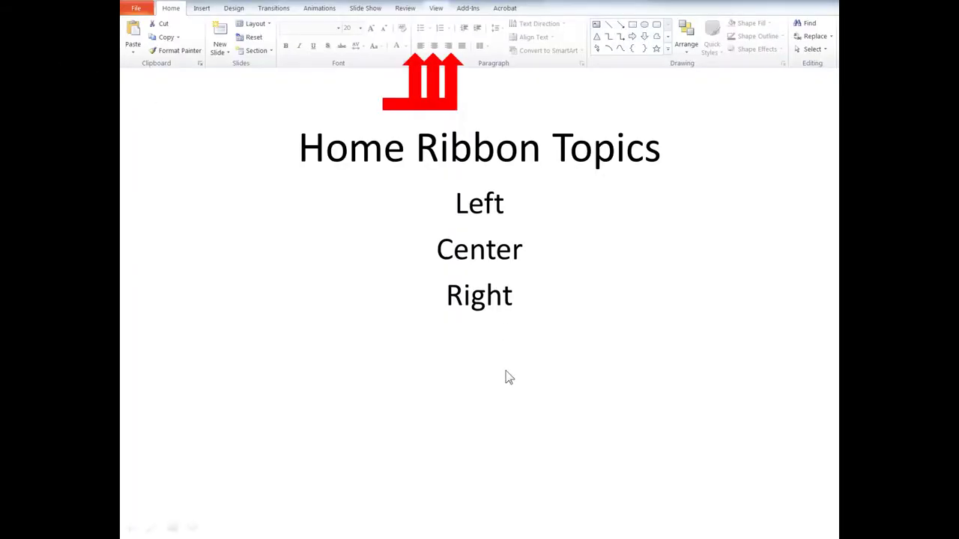
{"action": "left_click", "coordinate": [507, 381]}
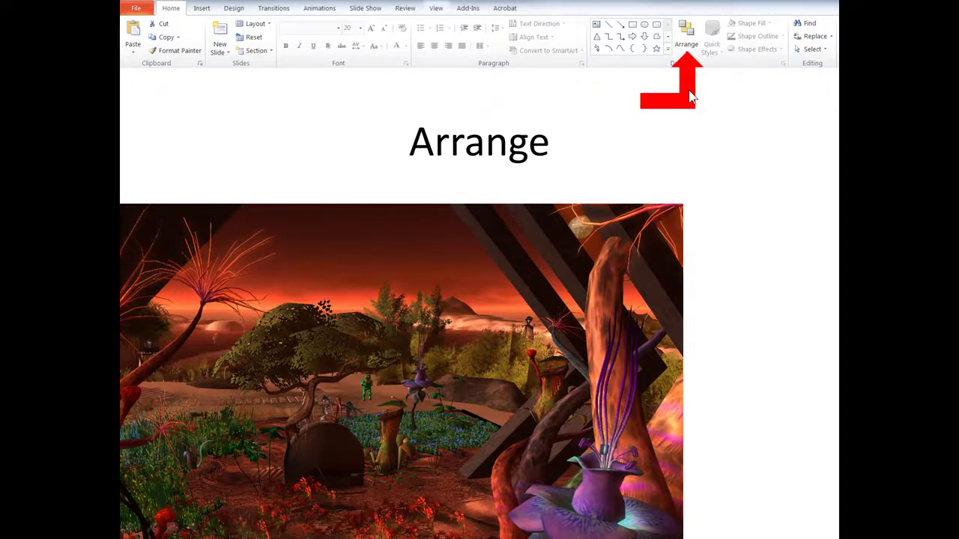
{"action": "key", "text": "Escape"}
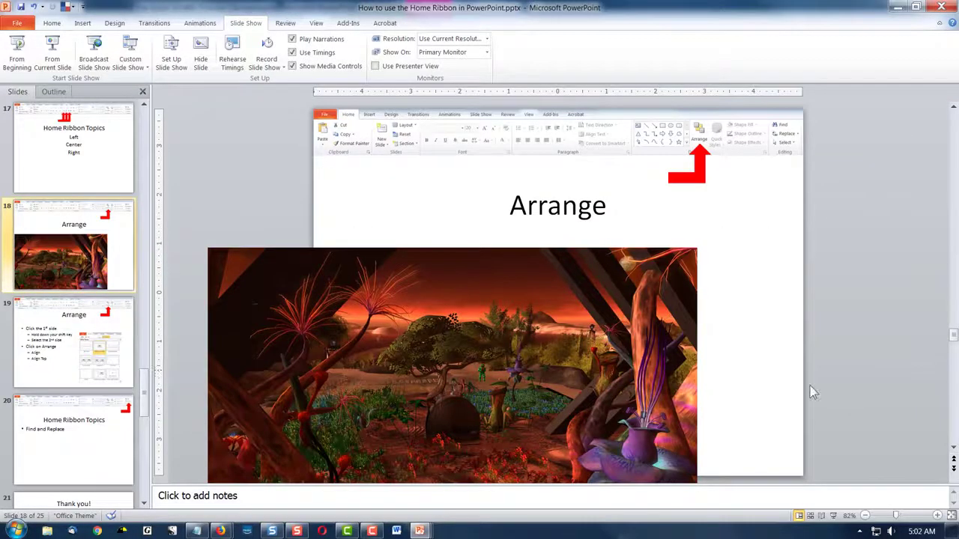
Align the landscape picture on slide 18 to the slide's bottom, then right edge.
{"action": "left_click", "coordinate": [582, 374]}
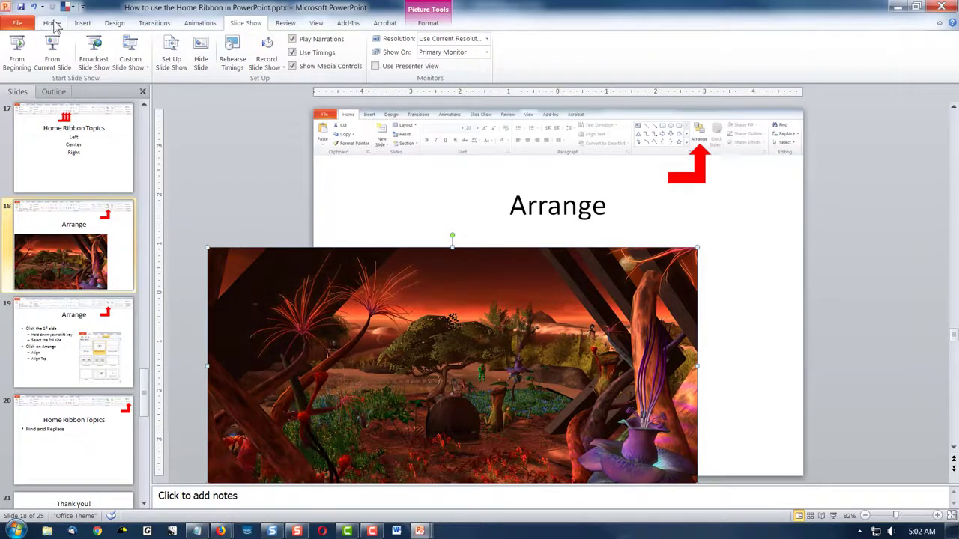
{"action": "left_click", "coordinate": [52, 23]}
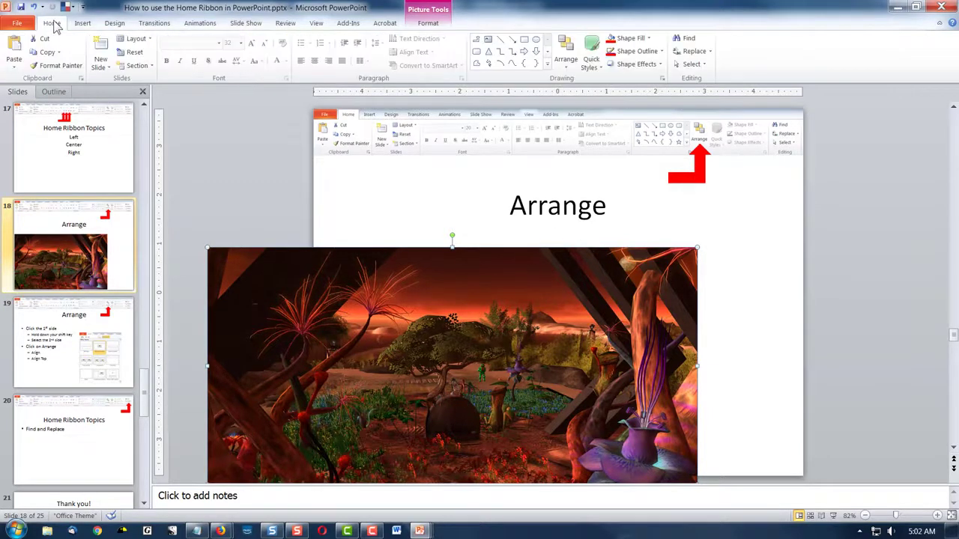
{"action": "left_click", "coordinate": [567, 74]}
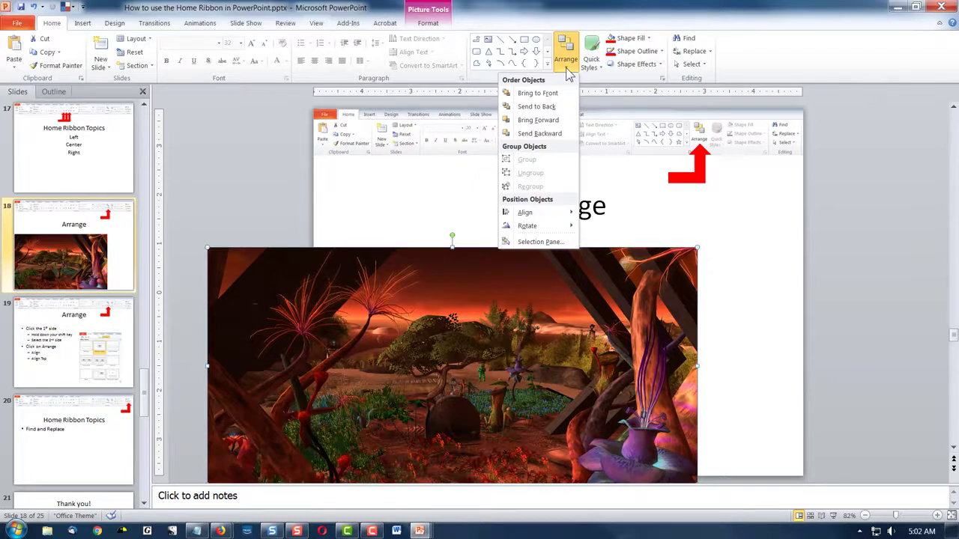
{"action": "mouse_move", "coordinate": [542, 217]}
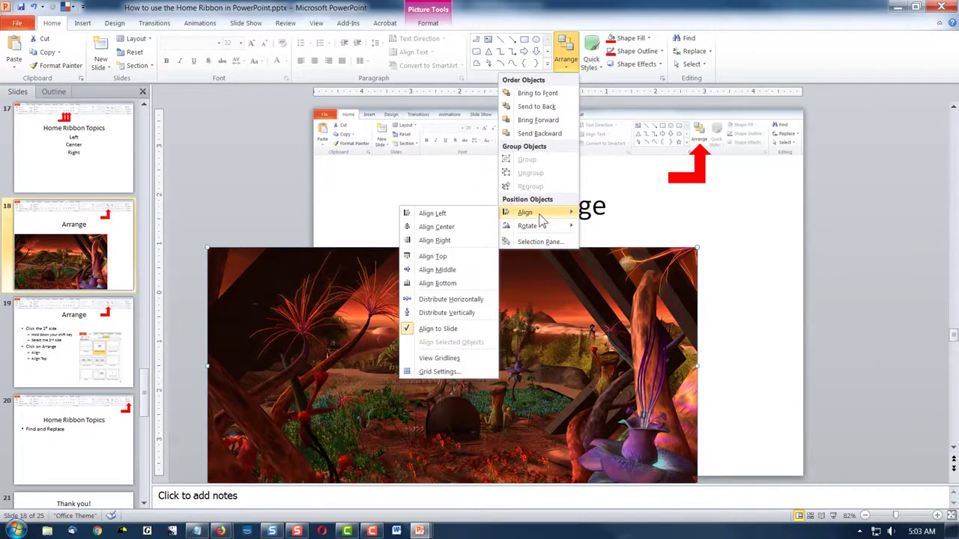
{"action": "left_click", "coordinate": [449, 284]}
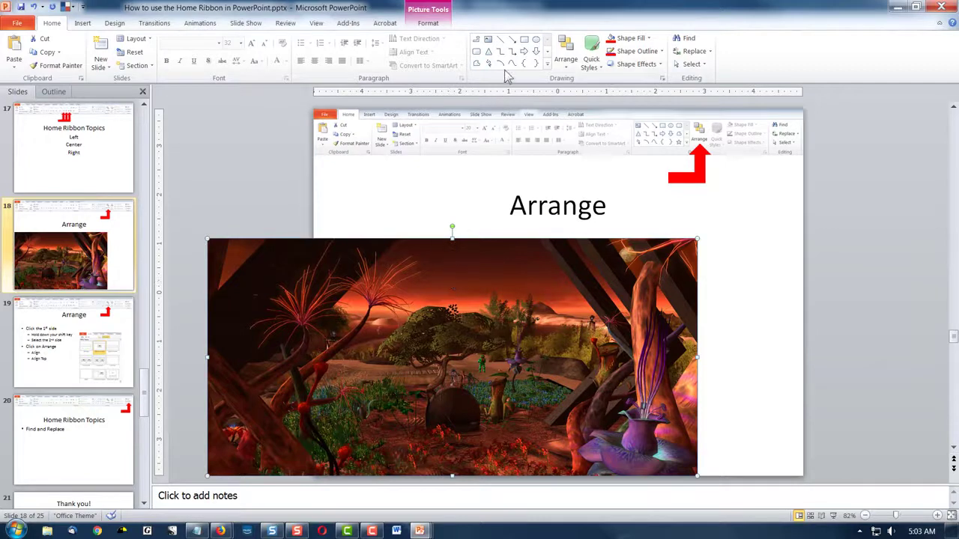
{"action": "left_click", "coordinate": [568, 64]}
{"action": "mouse_move", "coordinate": [533, 218]}
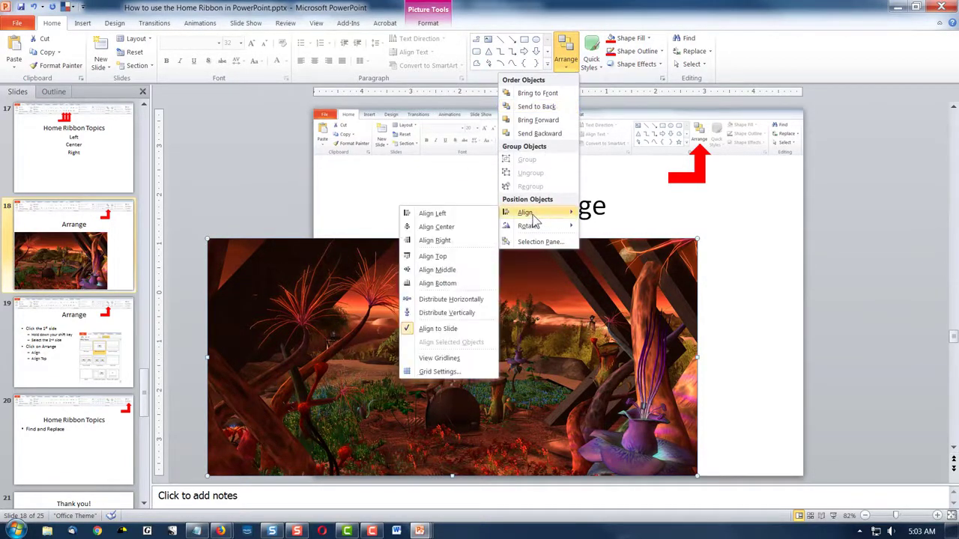
{"action": "left_click", "coordinate": [458, 239]}
{"action": "left_click", "coordinate": [893, 253]}
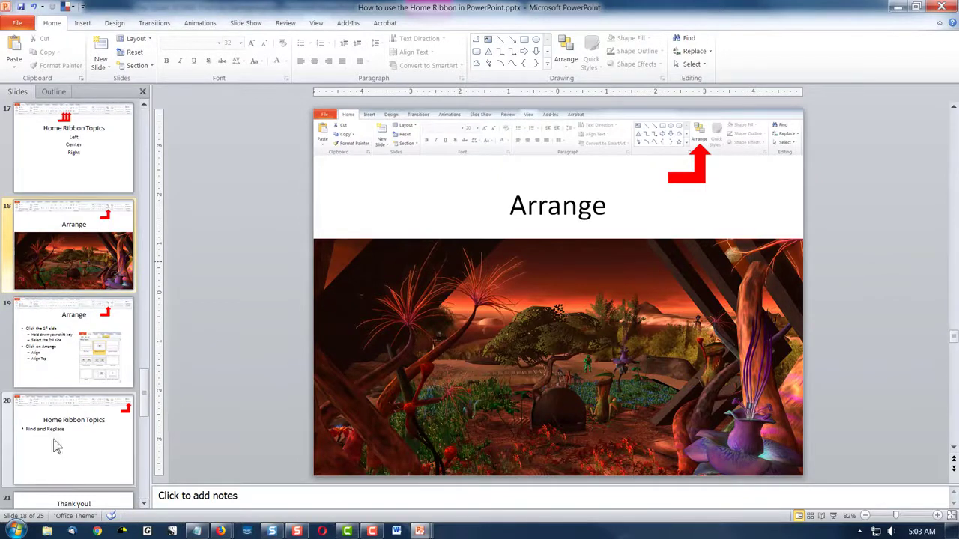
Go to slide 19 and select its shapes, dismissing a layout menu unchanged.
{"action": "left_click", "coordinate": [59, 364]}
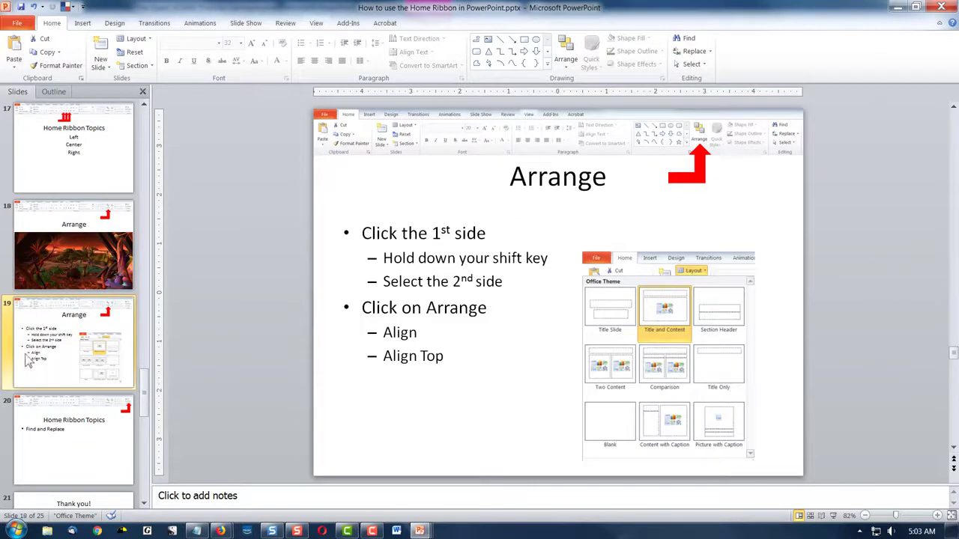
{"action": "left_click", "coordinate": [676, 365]}
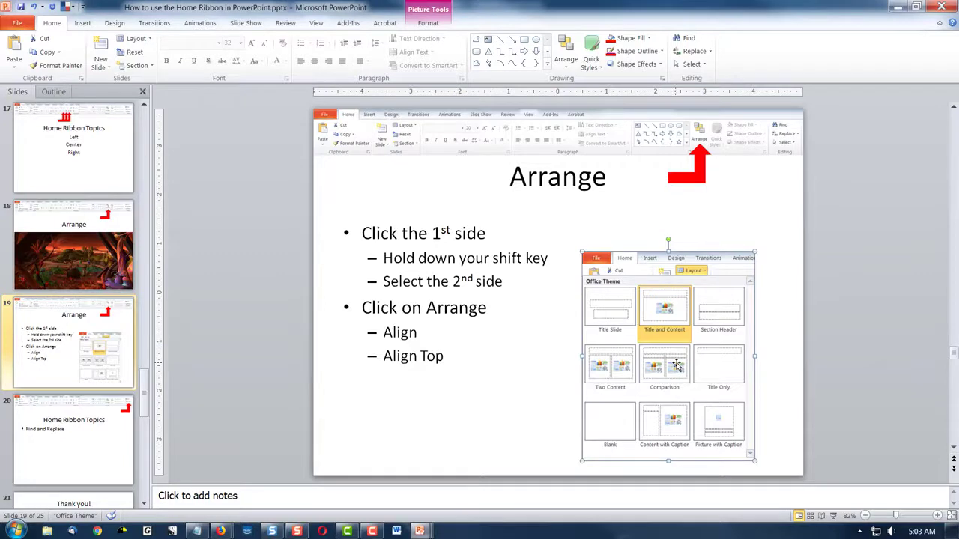
{"action": "left_click", "coordinate": [405, 275]}
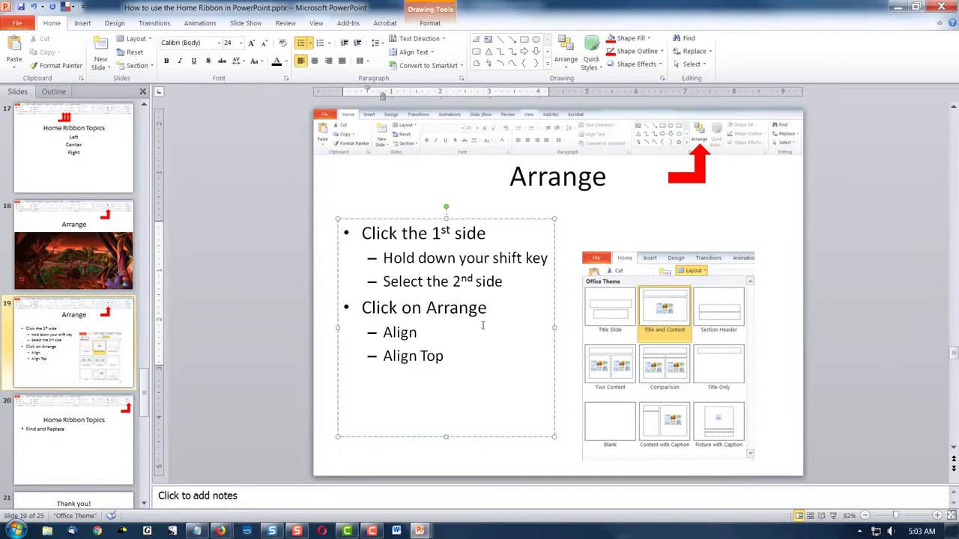
{"action": "right_click", "coordinate": [370, 470]}
{"action": "mouse_move", "coordinate": [334, 440]}
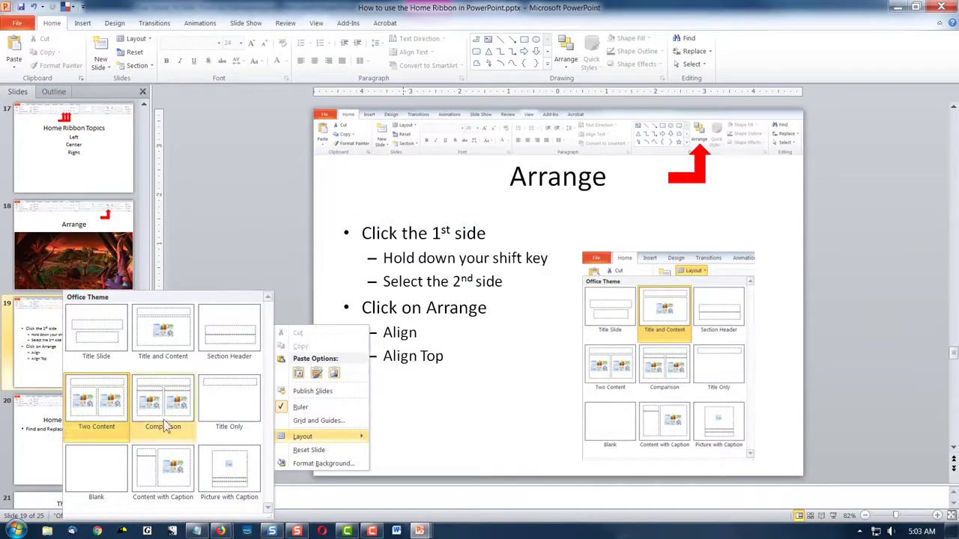
{"action": "key", "text": "Escape"}
{"action": "key", "text": "Escape"}
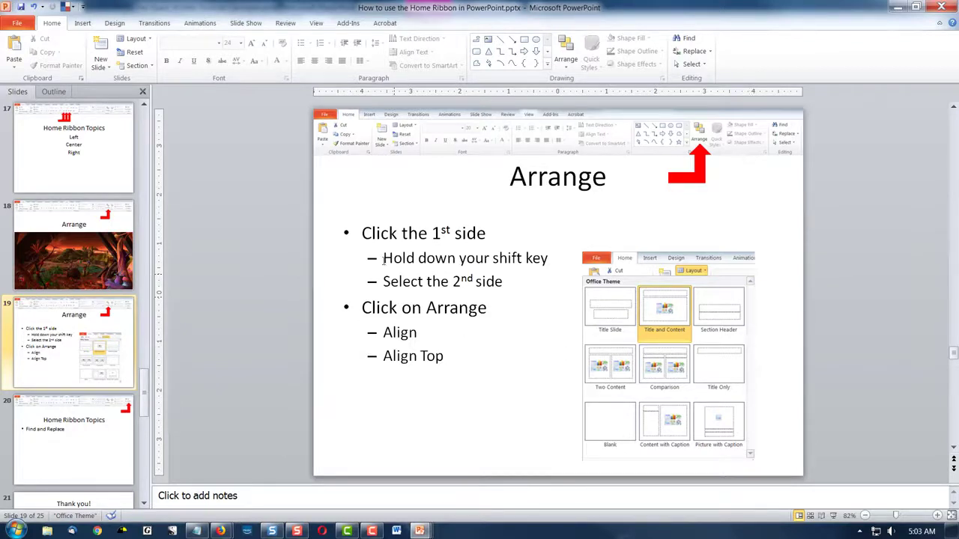
Top-align the layout picture with the bulleted text box, then move to slide 20.
{"action": "left_click", "coordinate": [688, 372]}
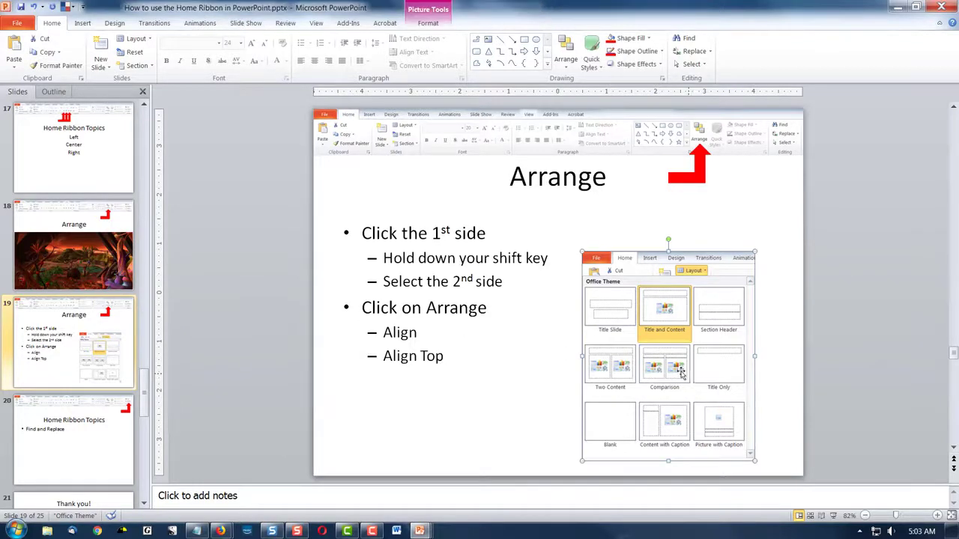
{"action": "left_click", "coordinate": [458, 307]}
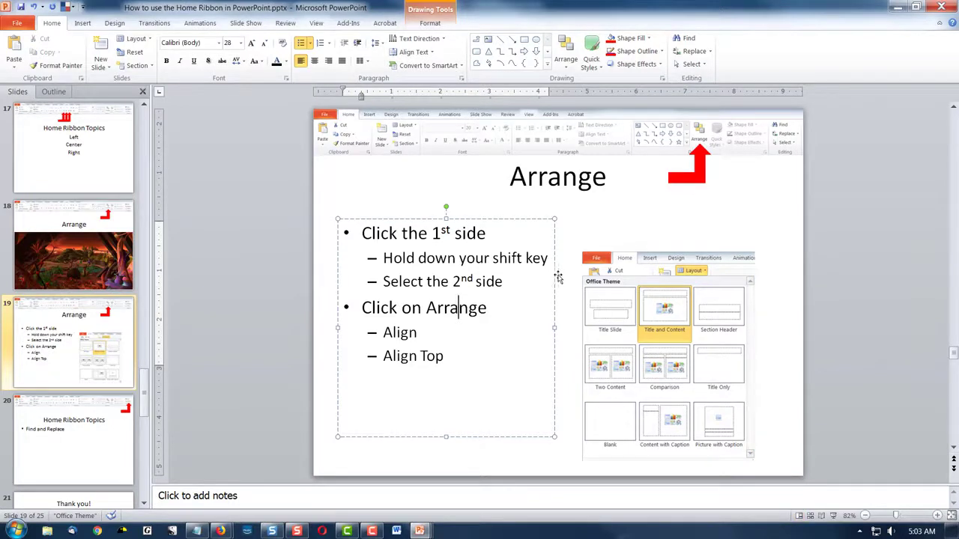
{"action": "left_click", "coordinate": [707, 357], "text": "shift"}
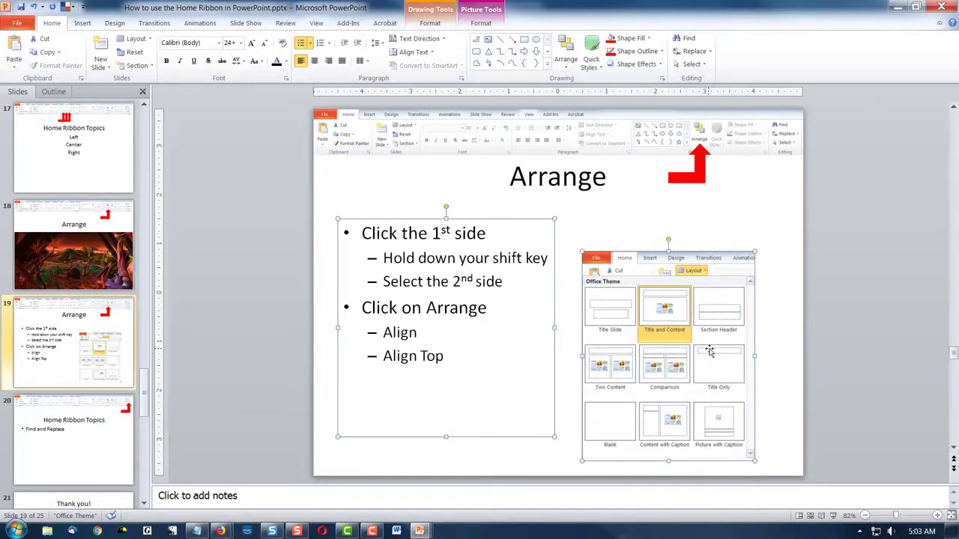
{"action": "left_click", "coordinate": [565, 62]}
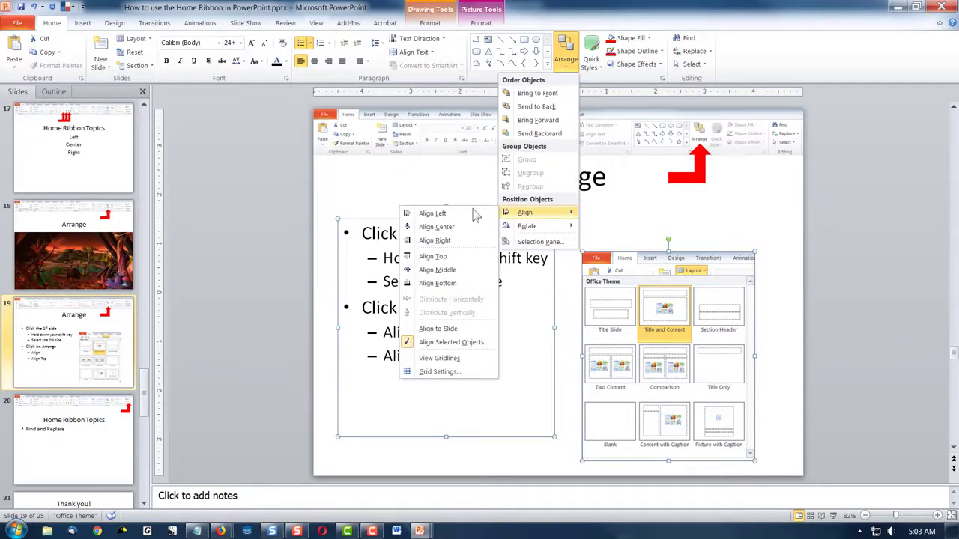
{"action": "left_click", "coordinate": [432, 262]}
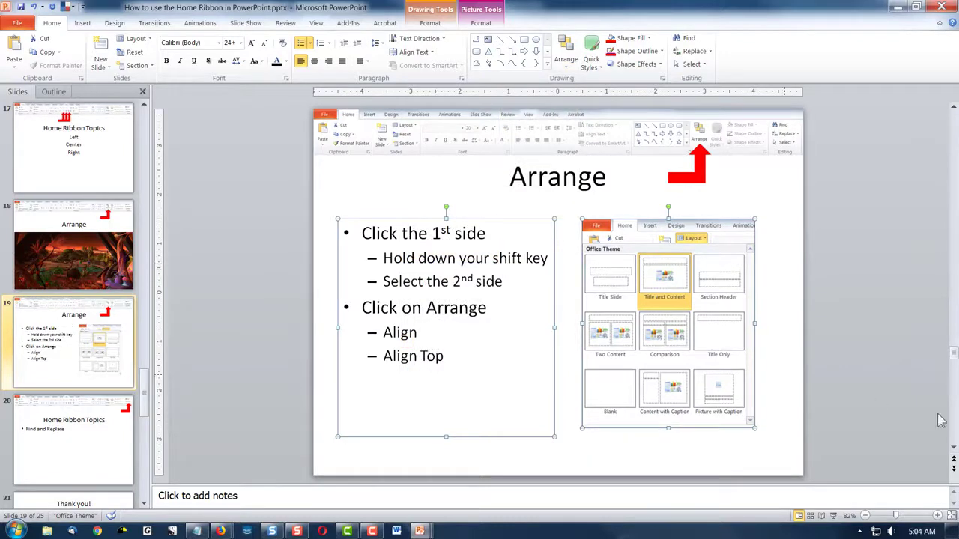
{"action": "left_click", "coordinate": [800, 469]}
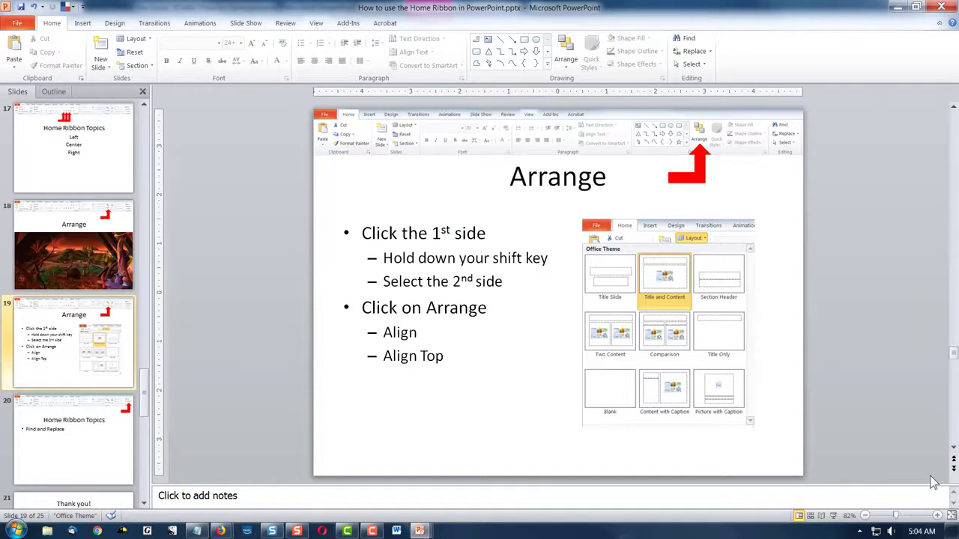
{"action": "left_click", "coordinate": [116, 448]}
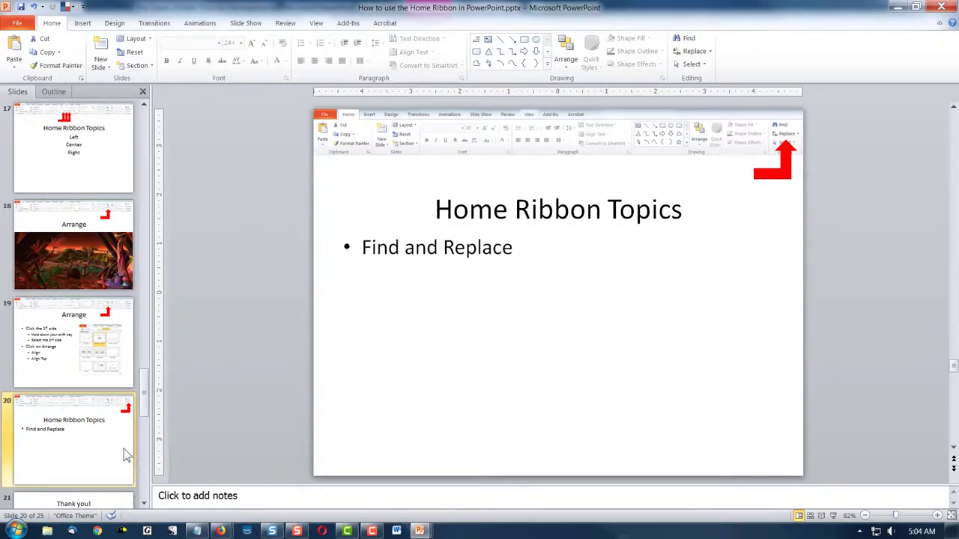
Search the presentation for 'Thank you', locating it in slide 21's title.
{"action": "left_click", "coordinate": [686, 39]}
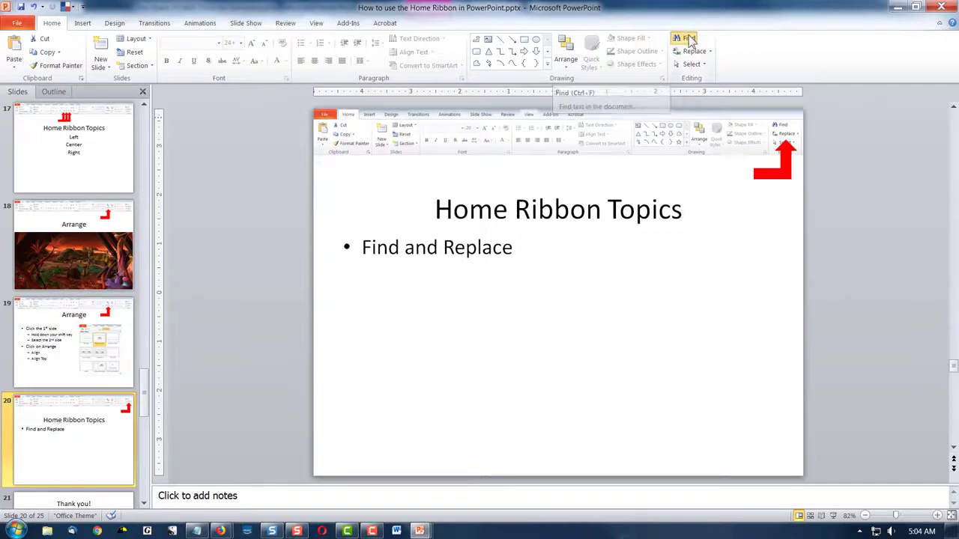
{"action": "left_click_drag", "start_coordinate": [785, 284], "coordinate": [598, 308]}
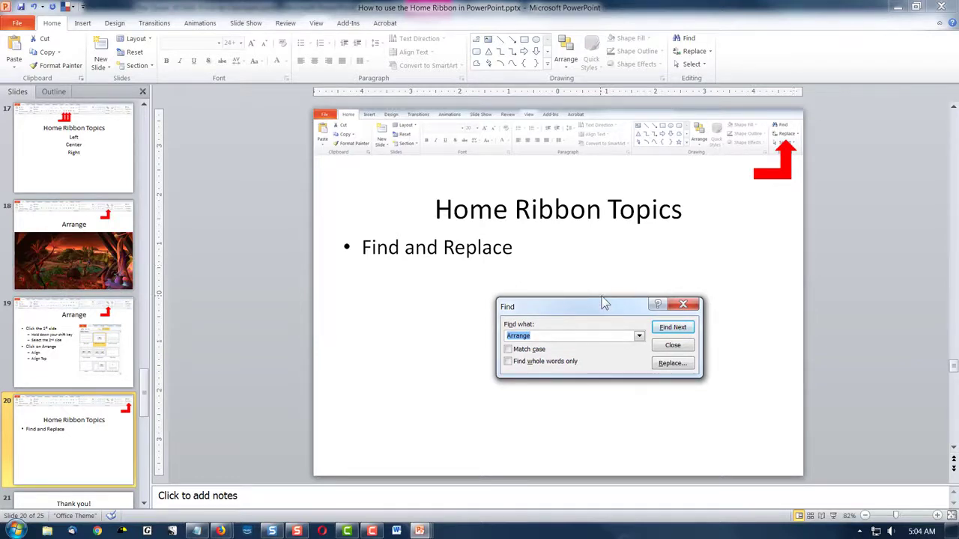
{"action": "type", "text": "Thank yo"}
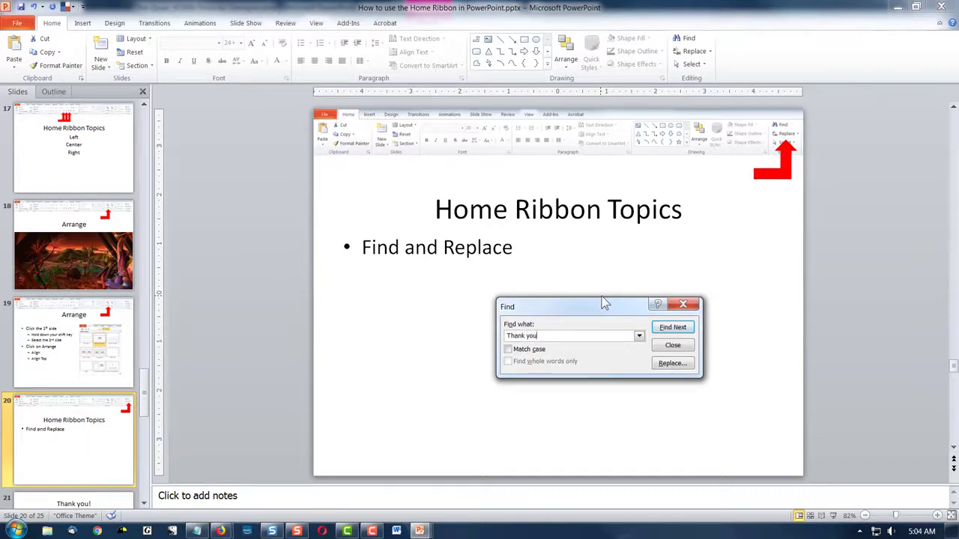
{"action": "type", "text": "u"}
{"action": "key", "text": "Return"}
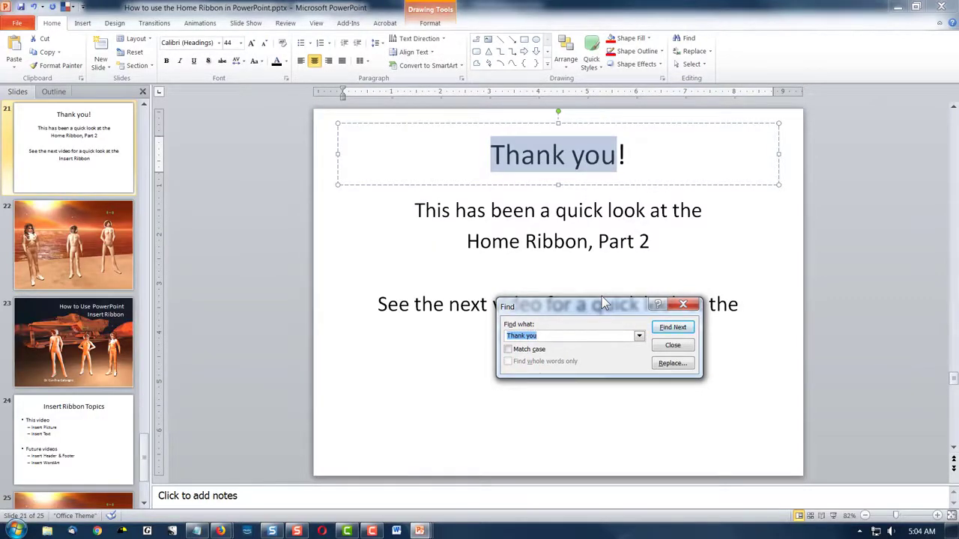
{"action": "left_click_drag", "start_coordinate": [577, 305], "coordinate": [623, 332]}
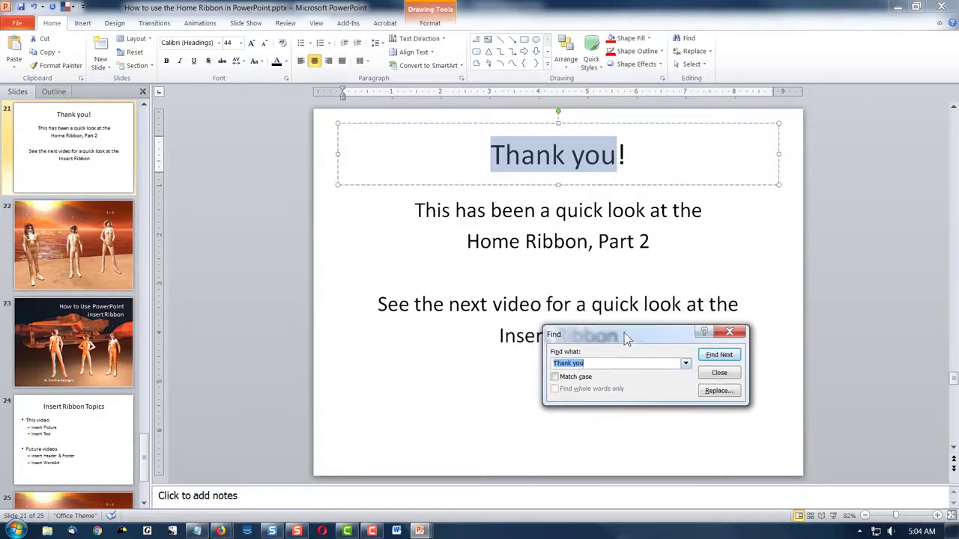
Replace 'Thank you' with 'Thank you very much' in slide 21's title, then close the dialog.
{"action": "left_click", "coordinate": [725, 392]}
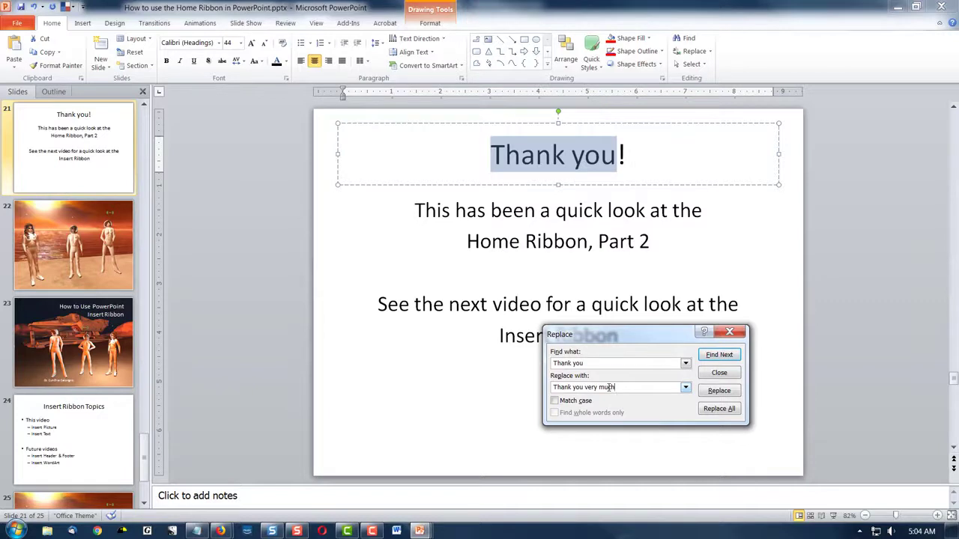
{"action": "left_click", "coordinate": [728, 394]}
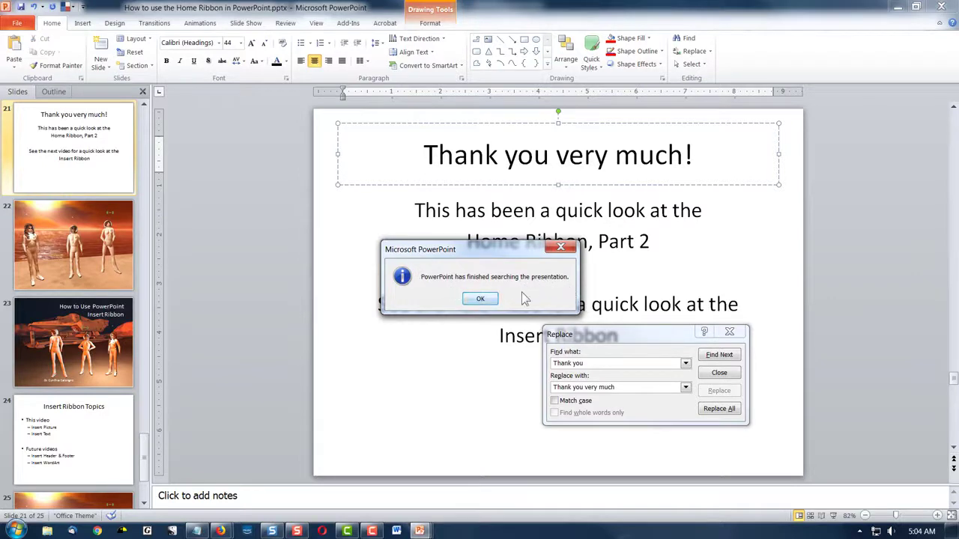
{"action": "left_click", "coordinate": [480, 299]}
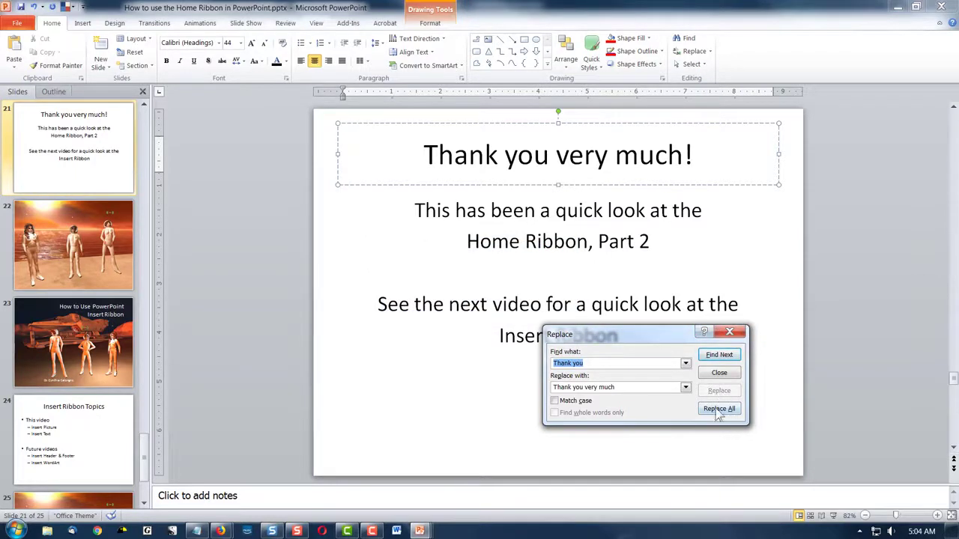
{"action": "left_click", "coordinate": [729, 331]}
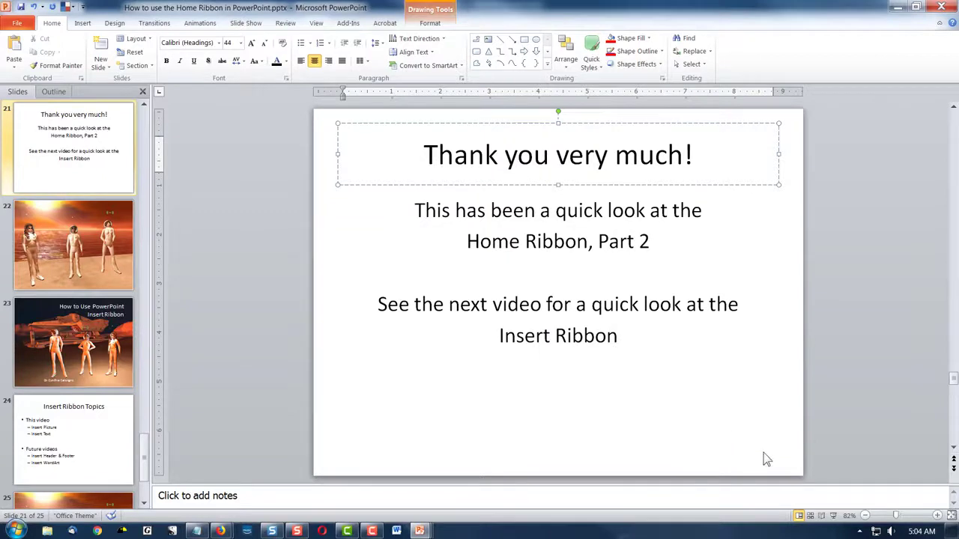